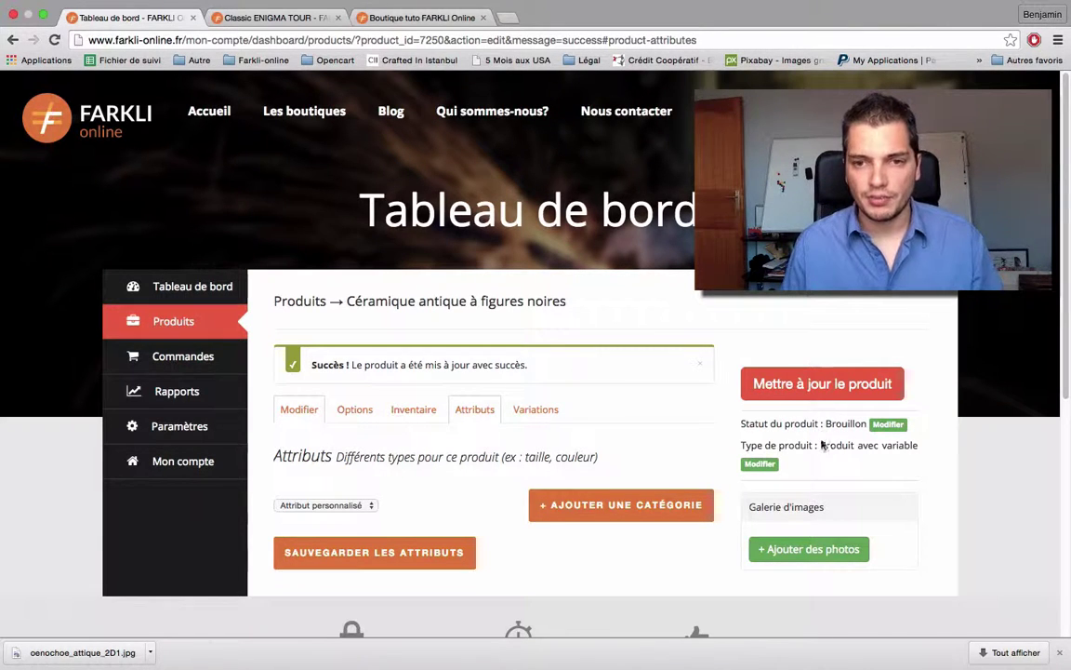
Step: Check the product types offered for this product, leaving it as Produit avec variable
left_click(760, 463)
left_click(821, 466)
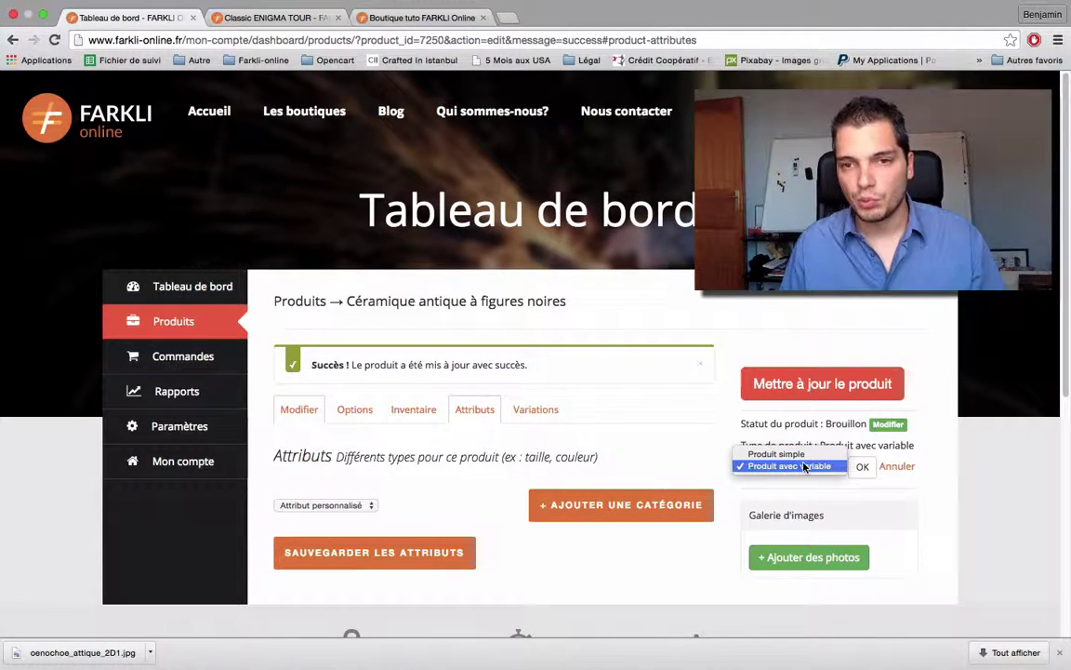
left_click(657, 456)
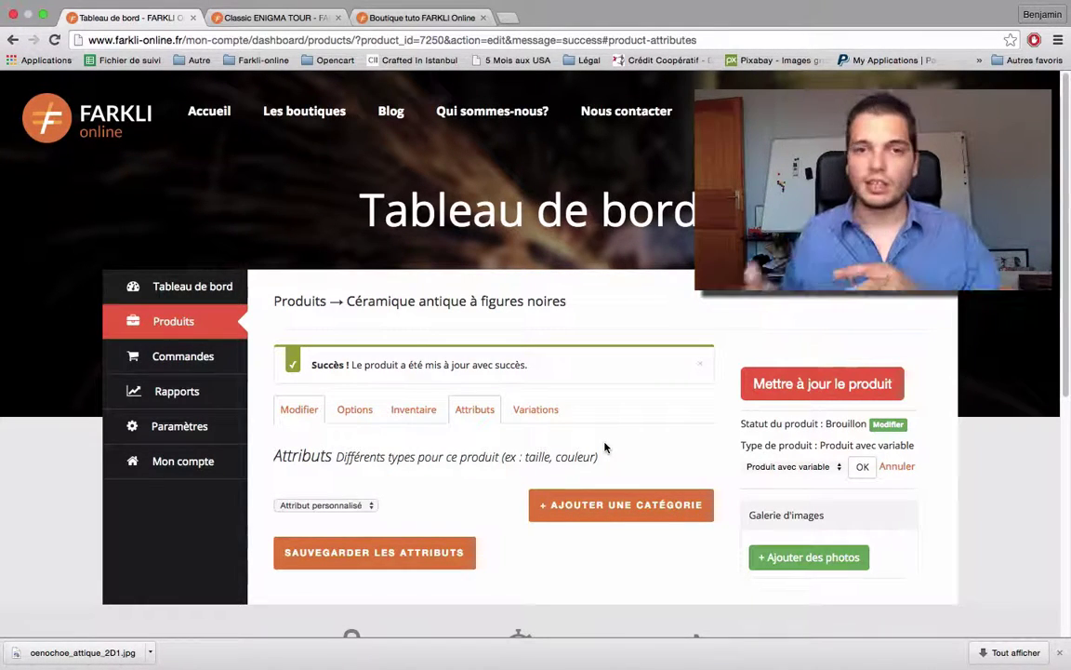
Step: Add a custom attribute category to the product and name it Couleur
left_click(592, 510)
left_click(367, 503)
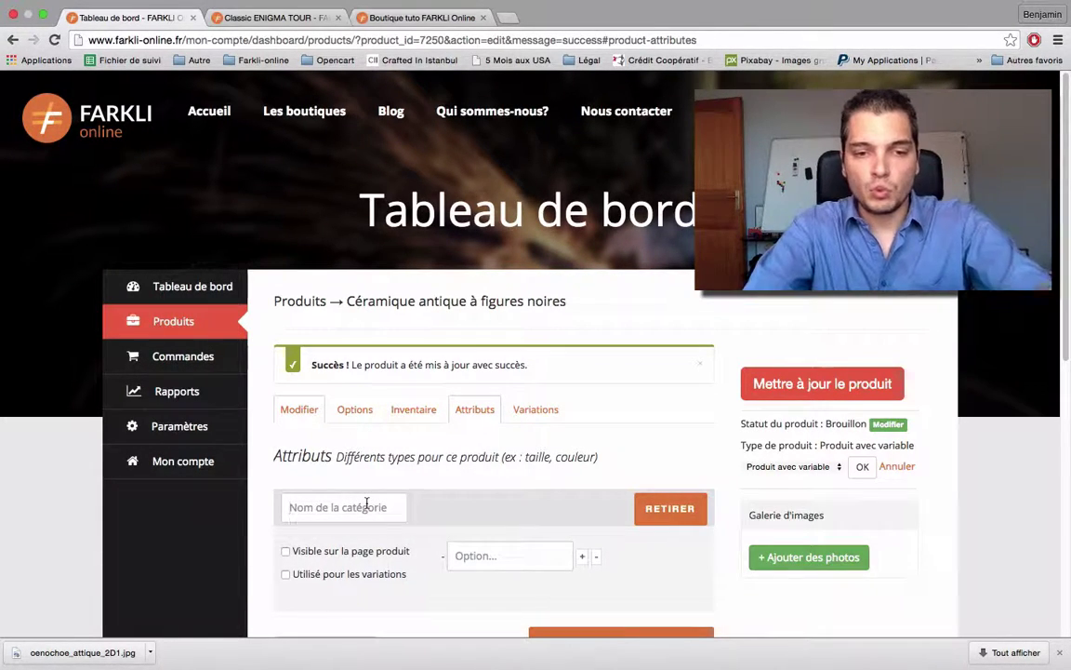
type("Couleur")
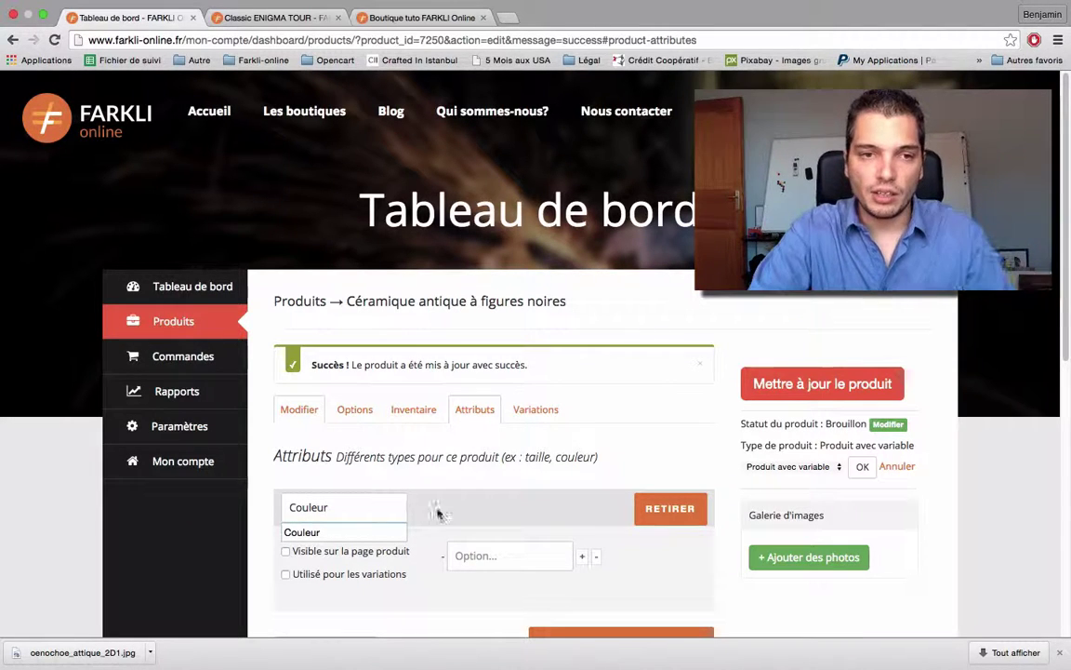
scroll(423, 504, "down", 3)
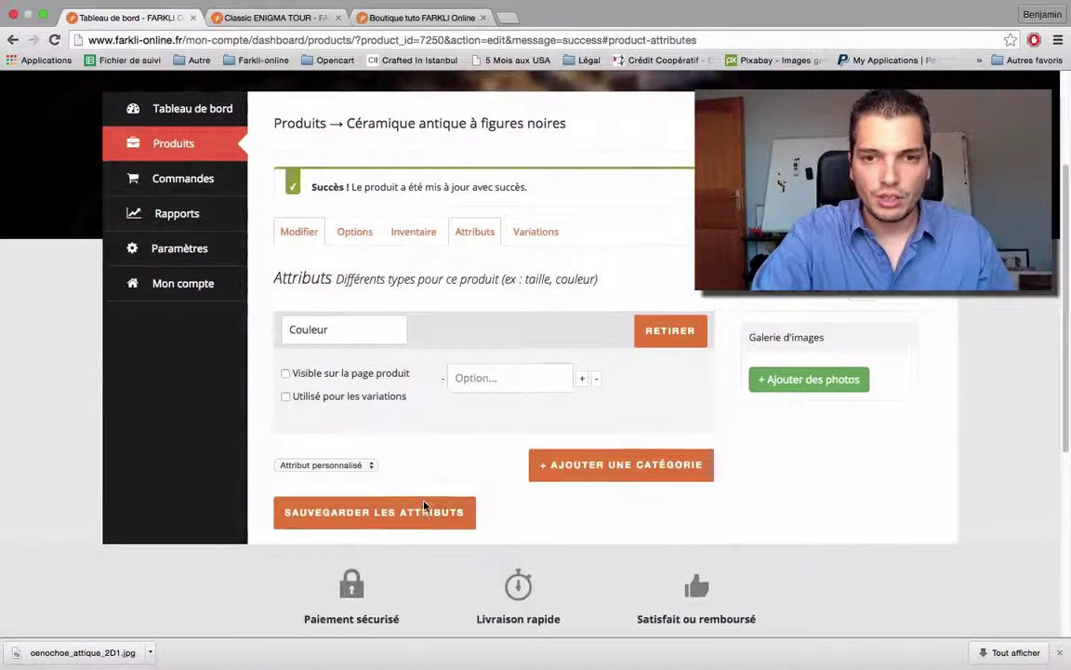
Step: Give the Couleur attribute two options, Rouge and Vert
left_click(472, 378)
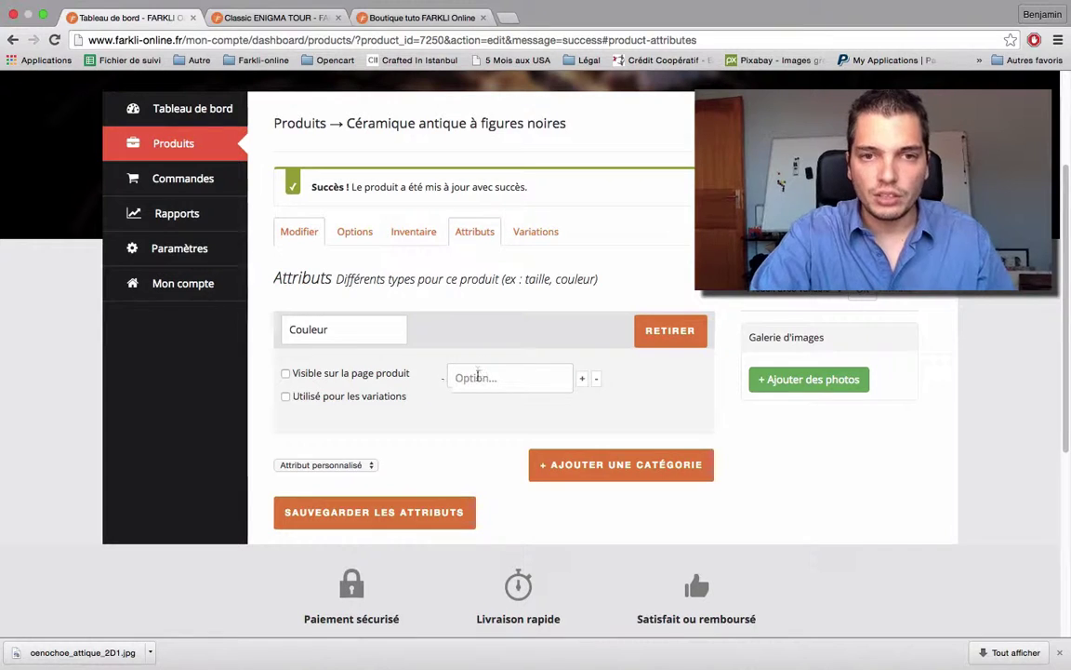
type("Rouge")
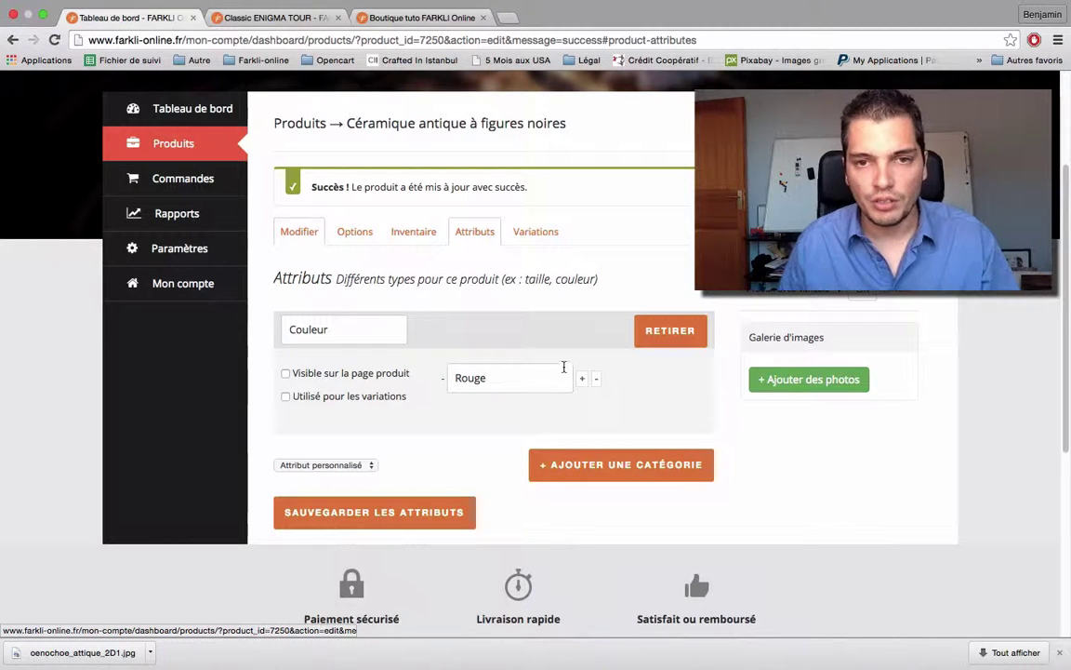
left_click(581, 377)
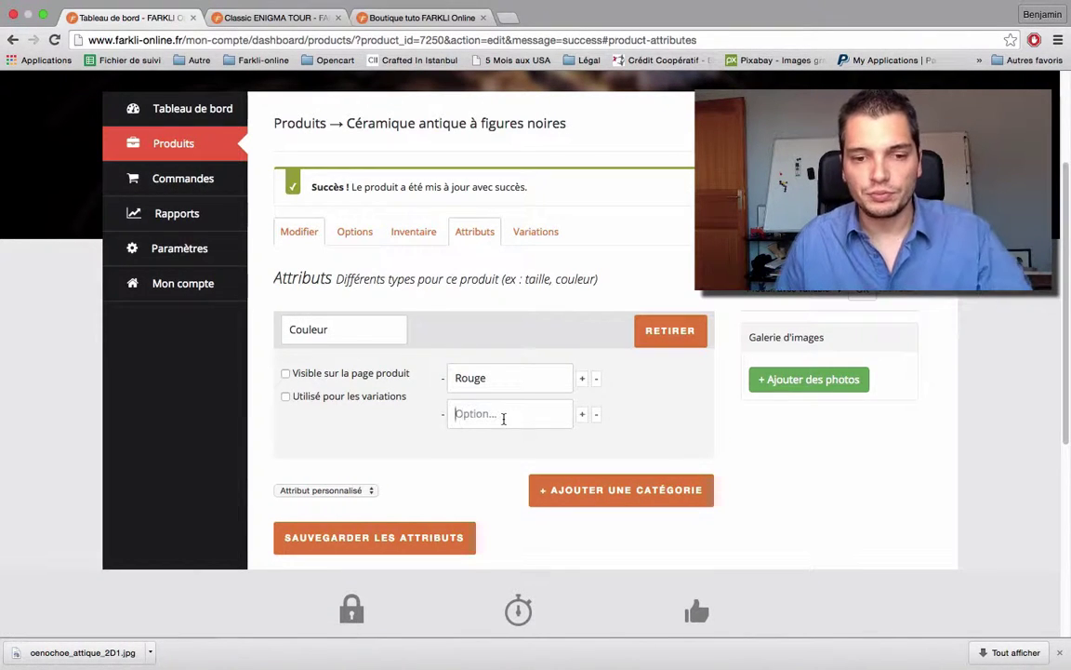
left_click(460, 411)
type("Vert")
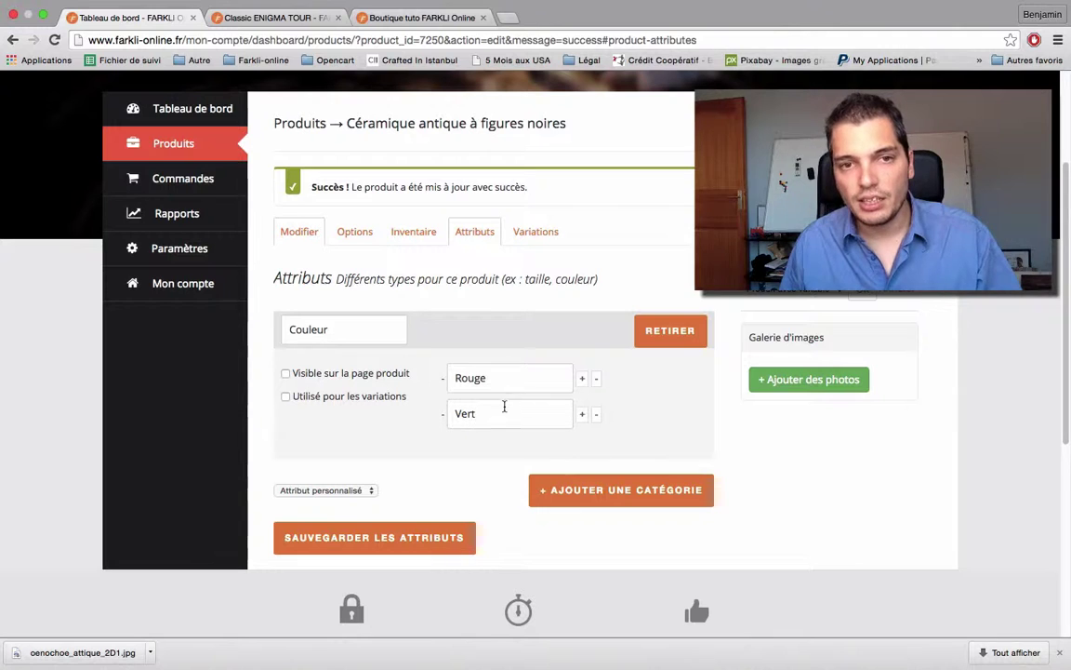
Step: Set the Couleur attribute as used for variations and visible on the product page, and save the attributes
left_click(285, 397)
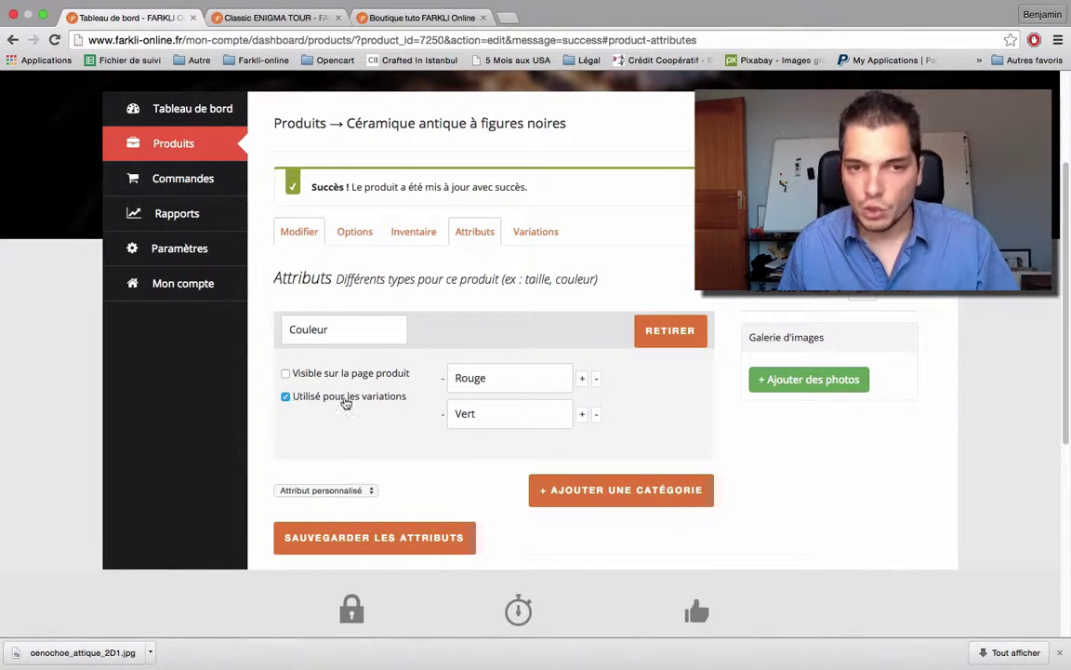
left_click(286, 372)
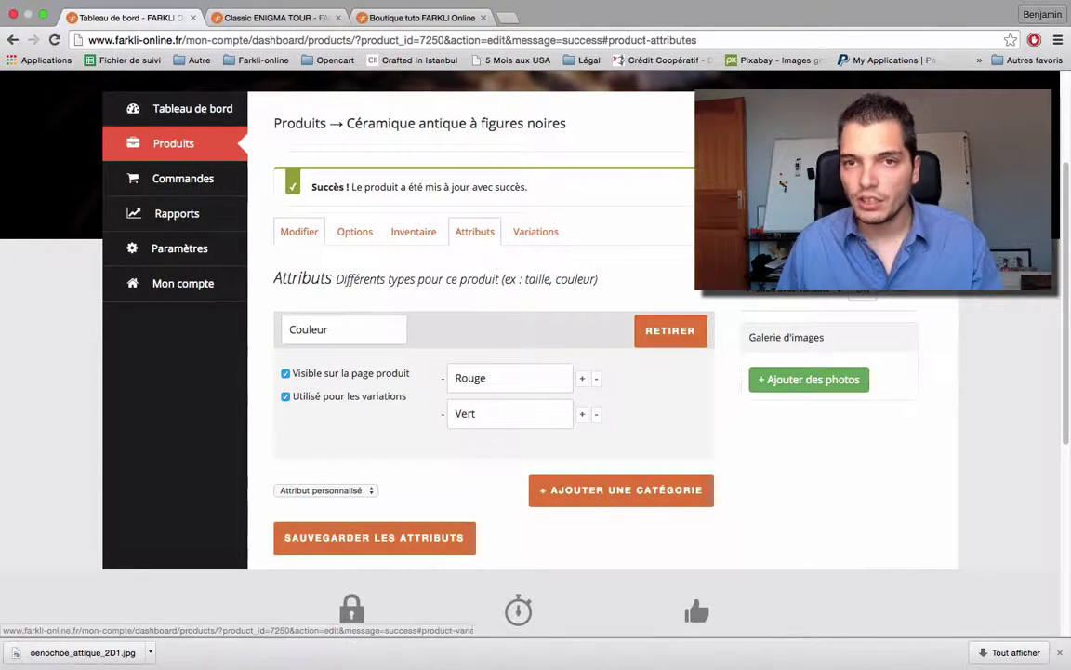
left_click(550, 244)
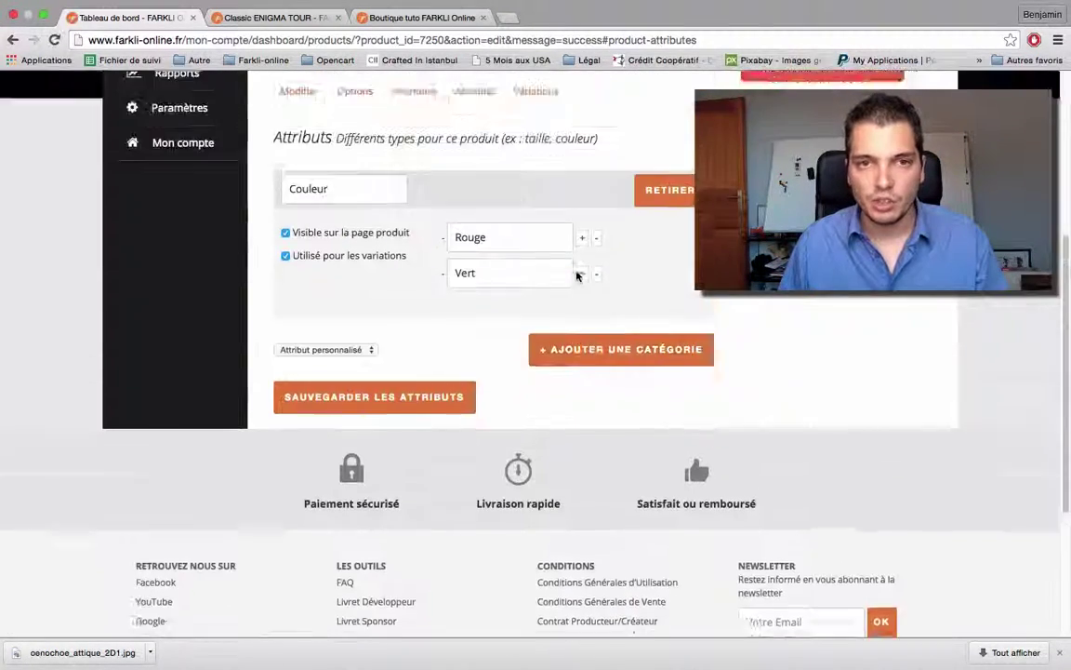
Step: Link all variations to generate one product variation for every Couleur option, accepting the confirmation
scroll(577, 275, "up", 3)
left_click(537, 304)
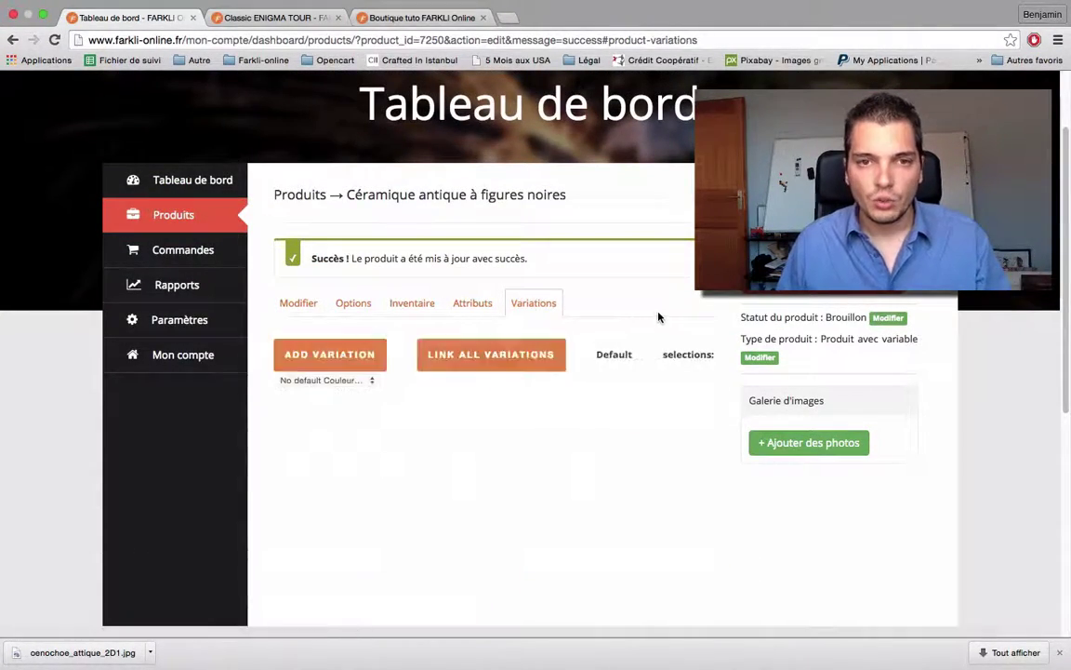
scroll(642, 312, "down", 2)
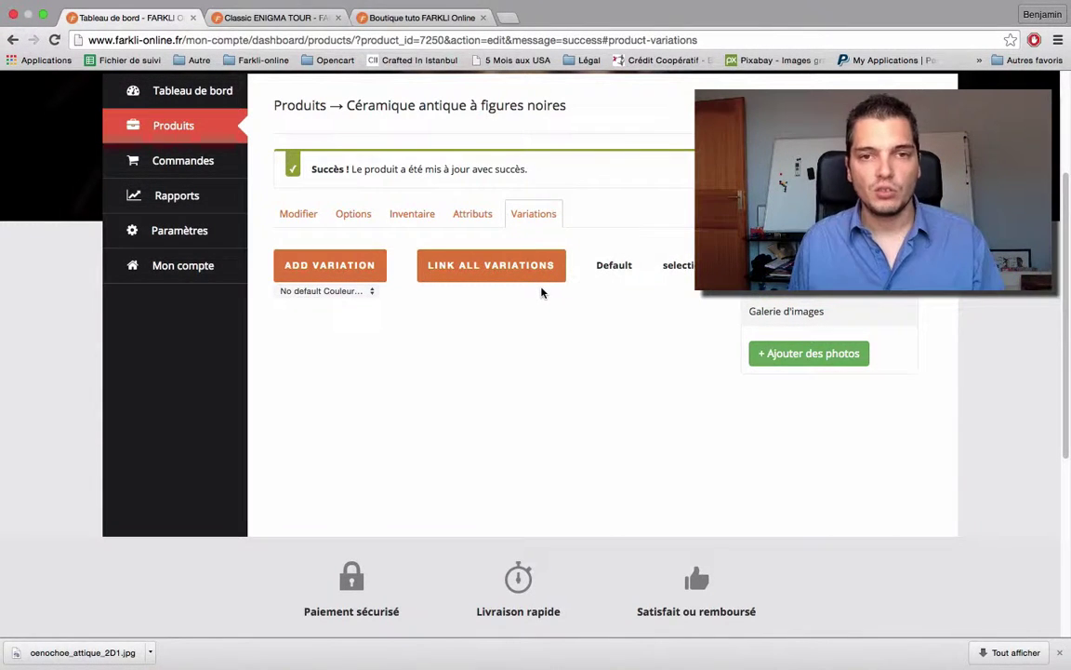
left_click(507, 281)
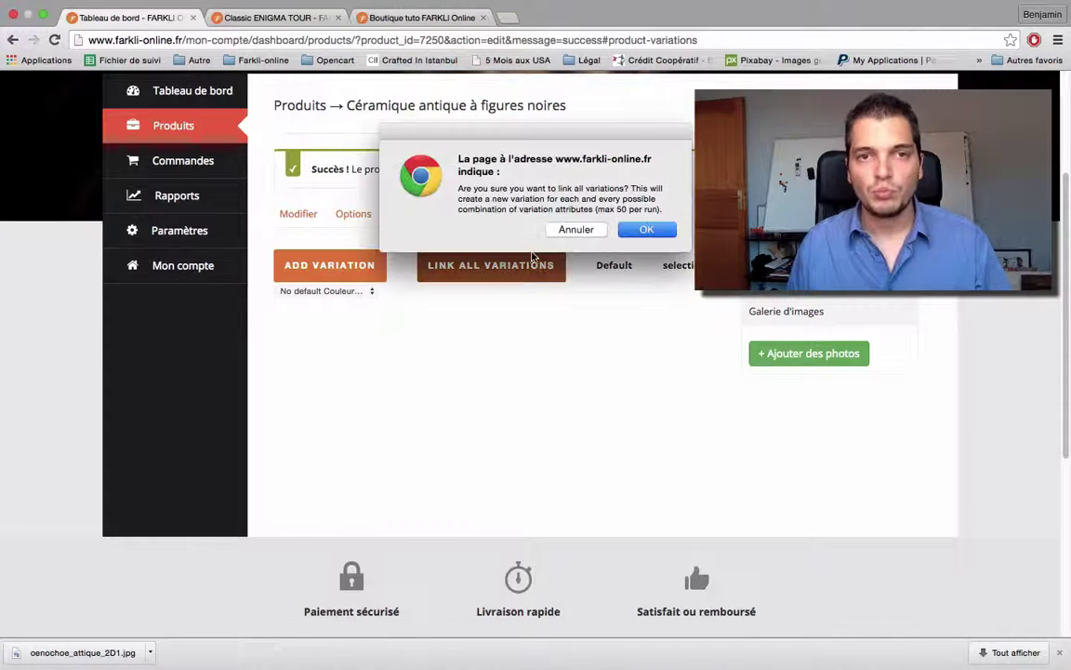
left_click(634, 232)
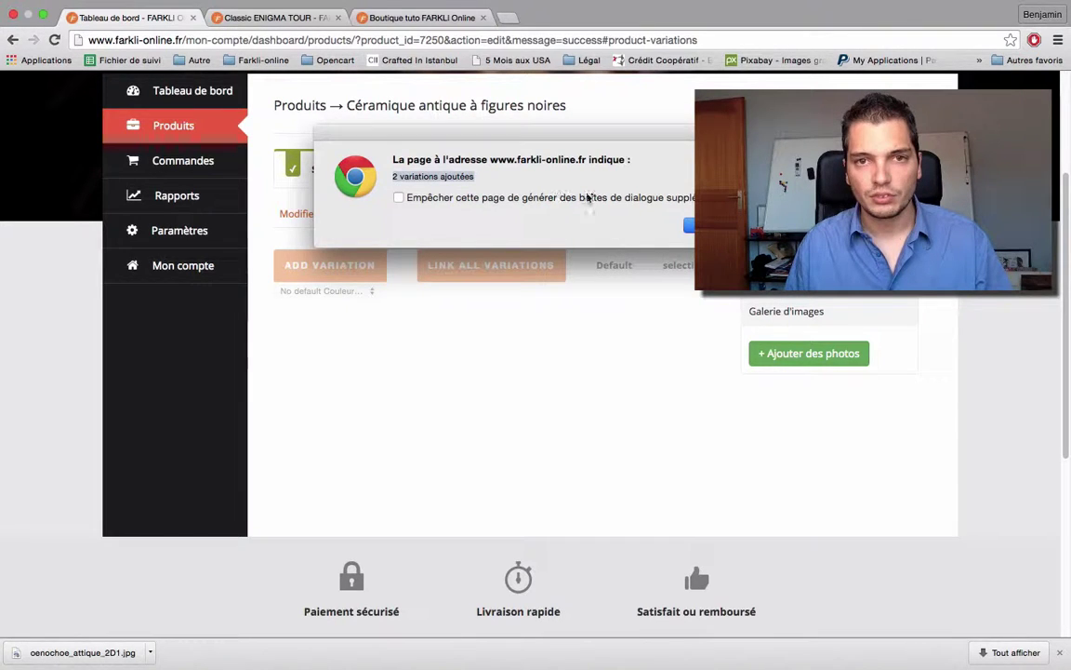
left_click(690, 225)
Step: Review the generated variations and compare them with the options of the Couleur attribute
scroll(524, 319, "down", 4)
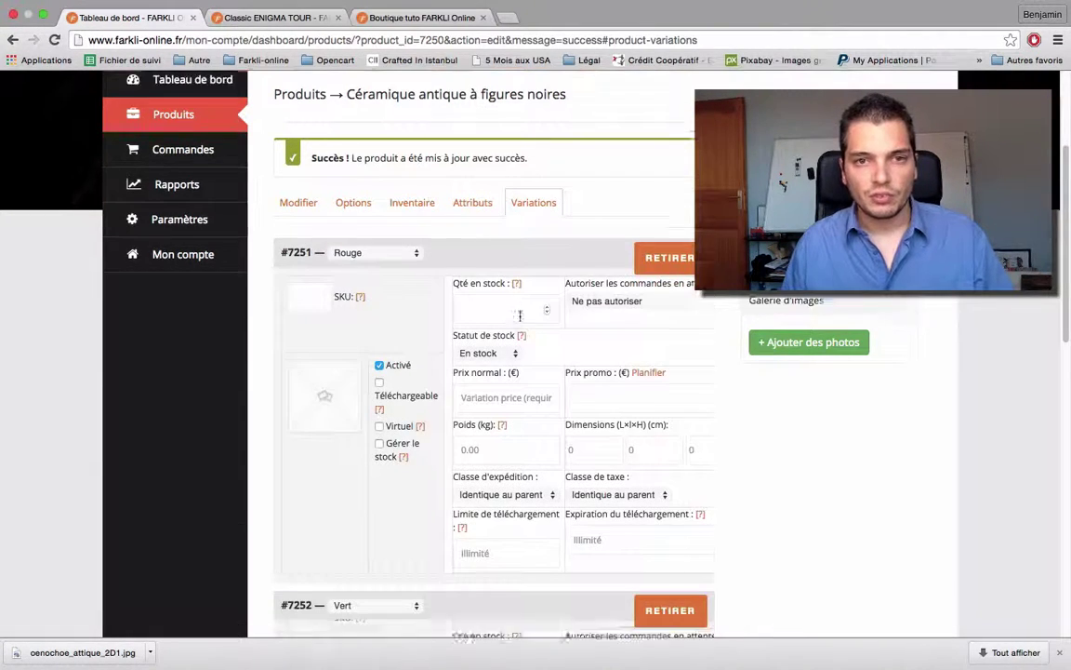
scroll(456, 464, "up", 5)
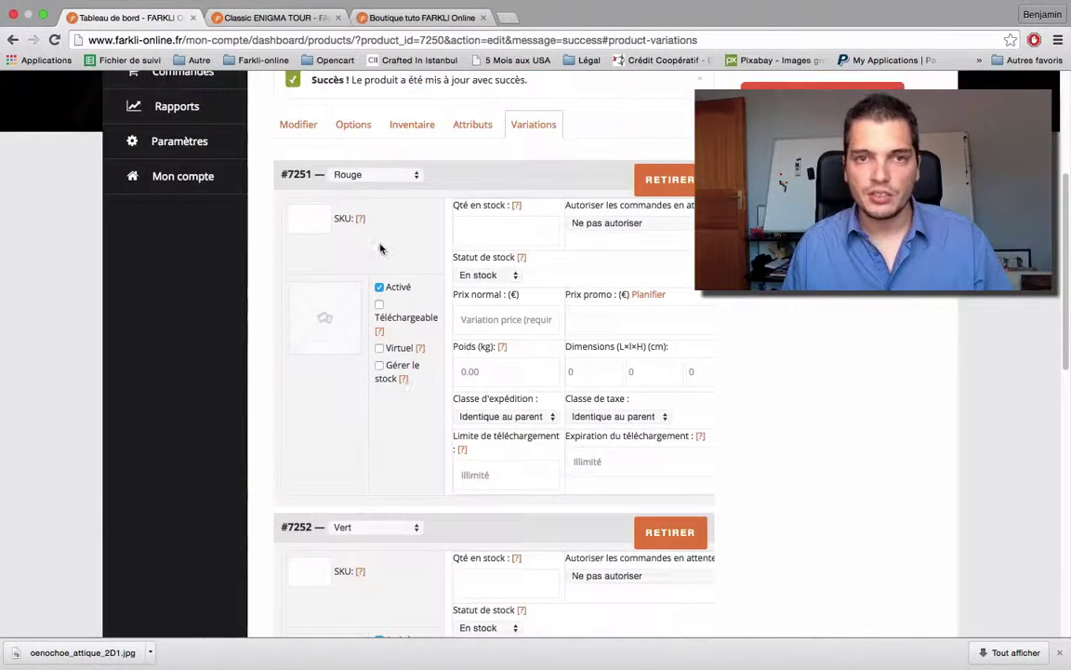
left_click(466, 132)
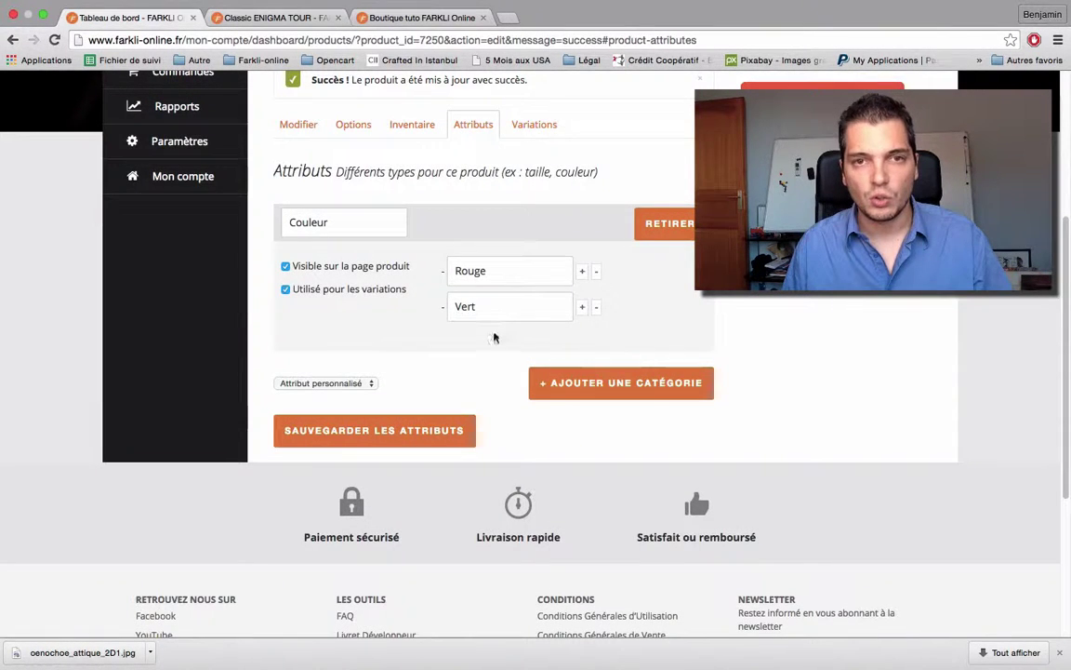
left_click(532, 125)
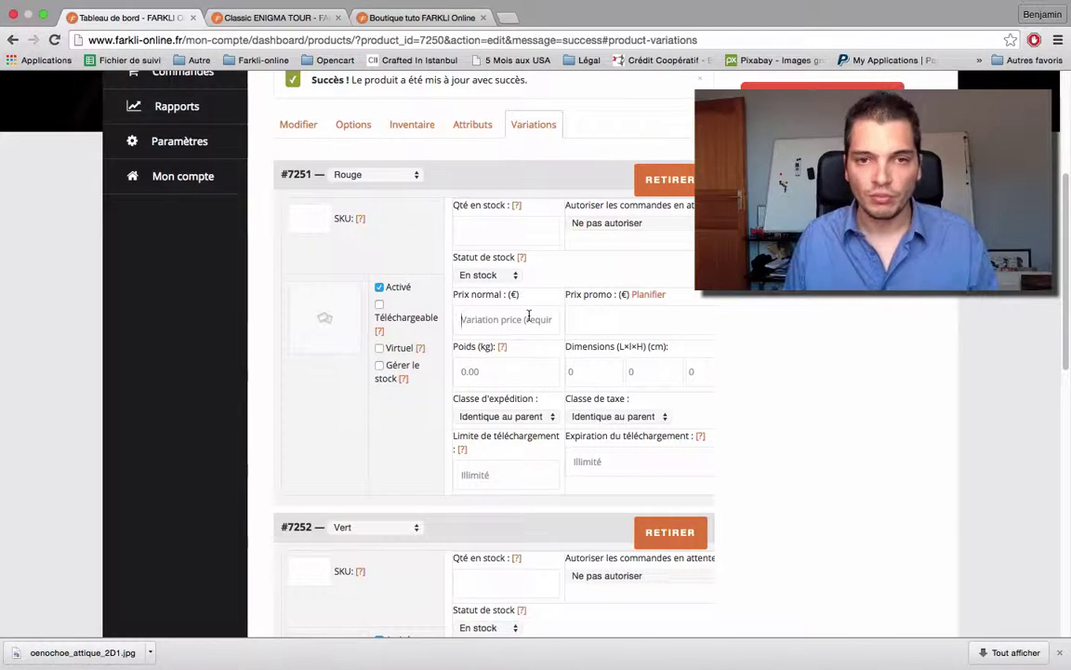
Step: Examine the shipping class and tax class choices of the Rouge variation, and look over the fields of both variations
left_click(532, 417)
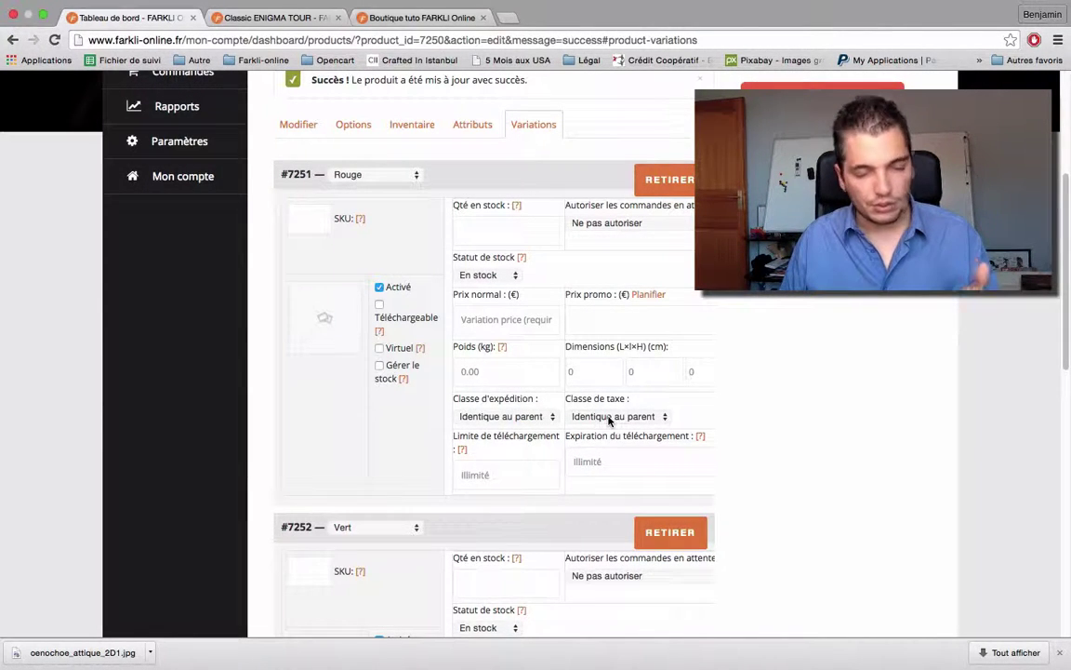
left_click(610, 418)
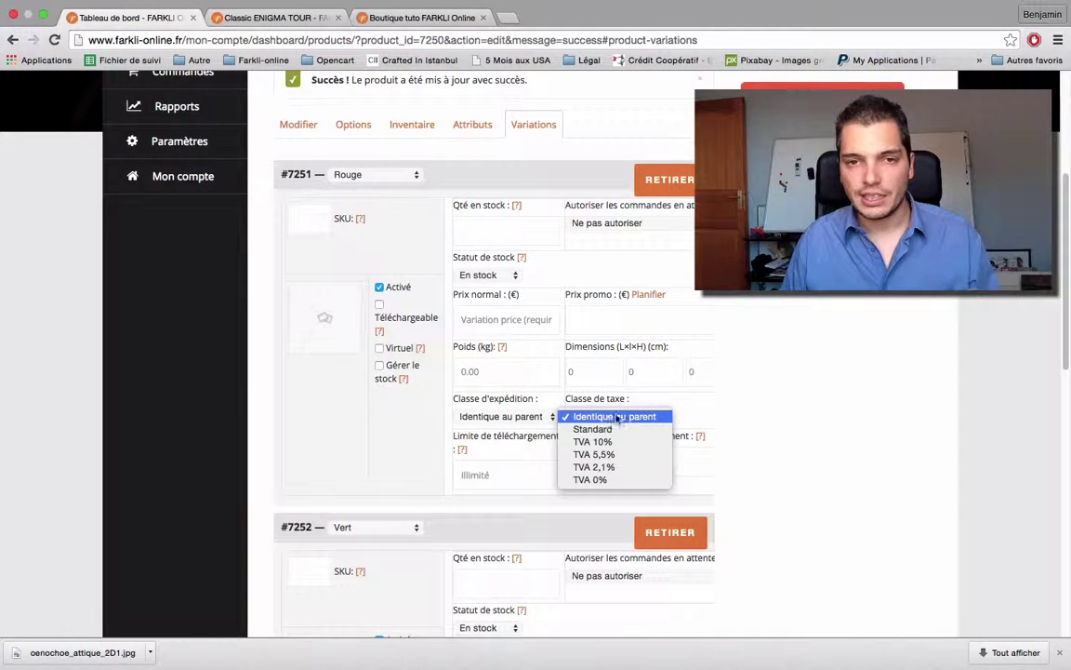
left_click(610, 417)
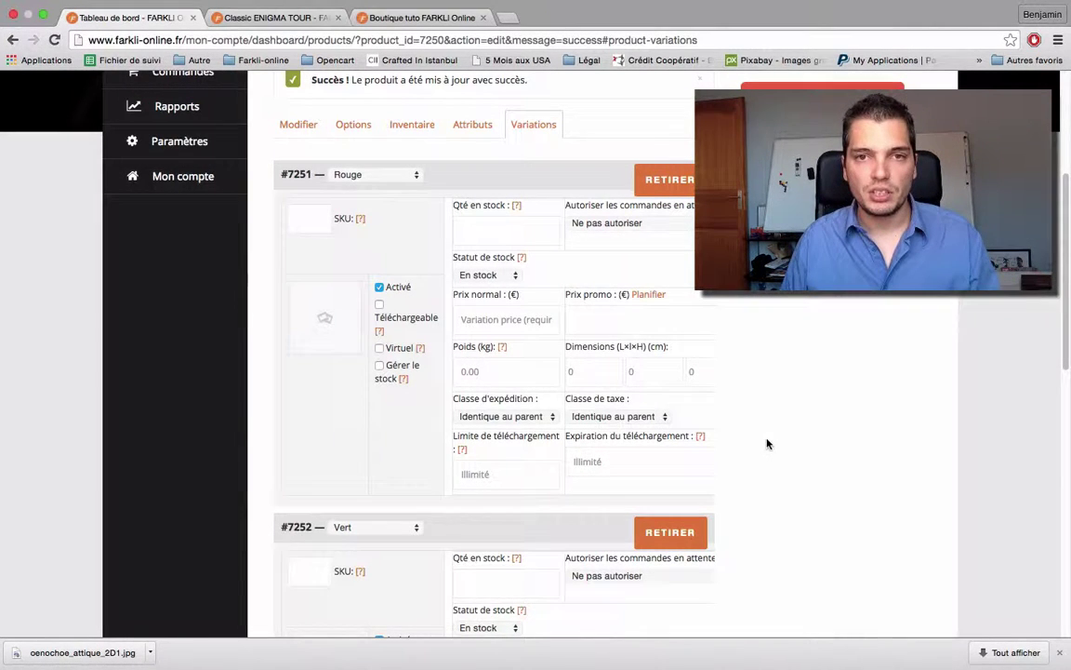
scroll(766, 444, "down", 5)
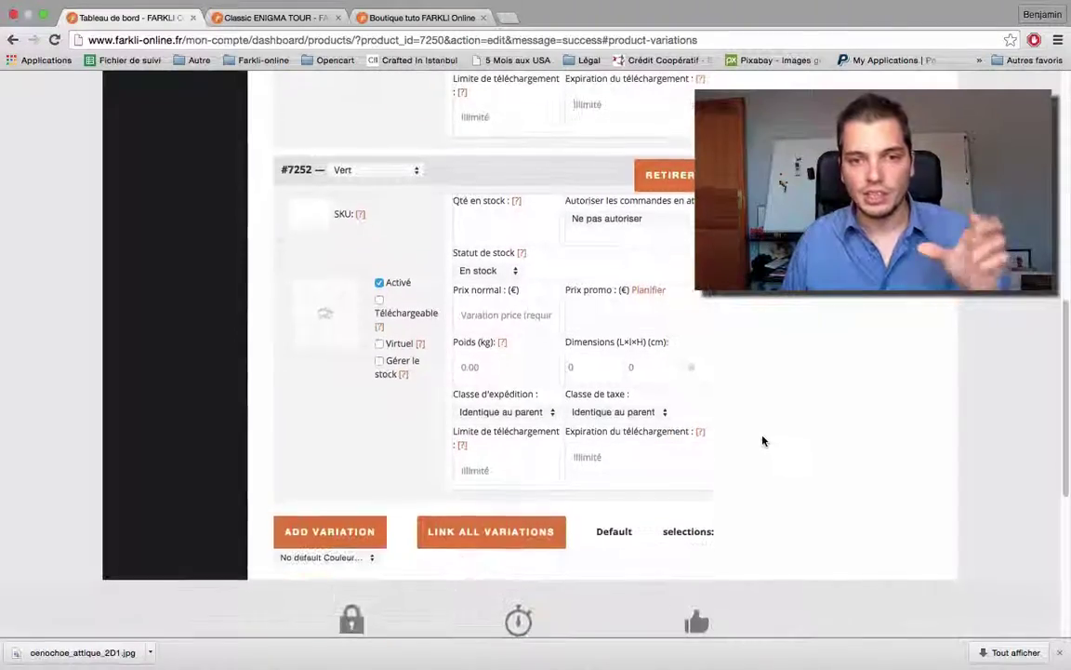
scroll(763, 440, "up", 8)
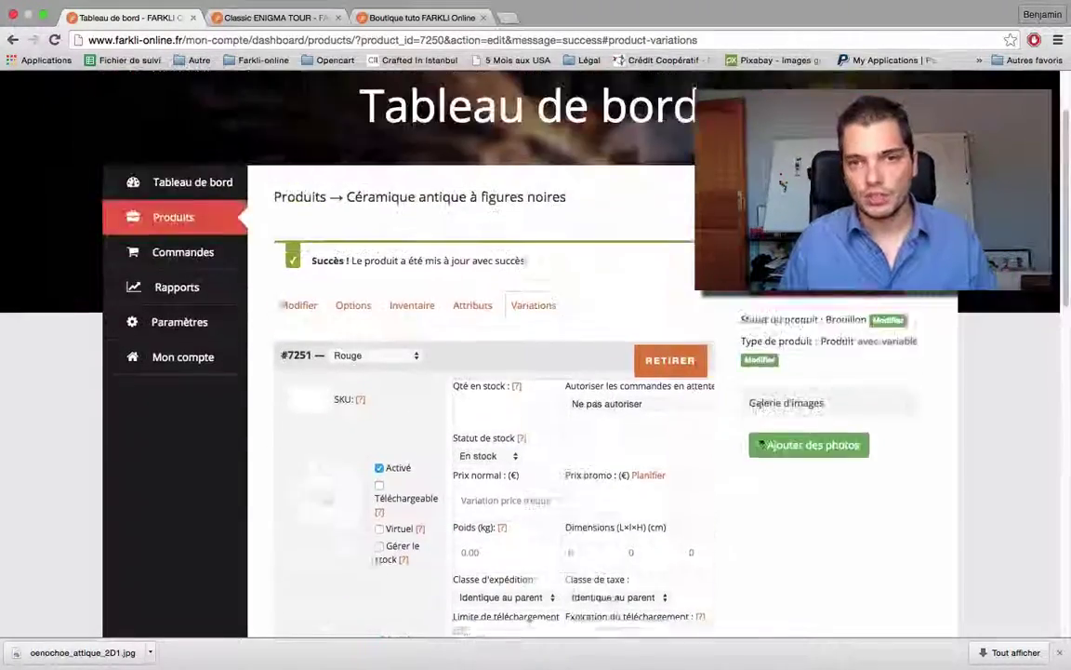
scroll(761, 441, "down", 7)
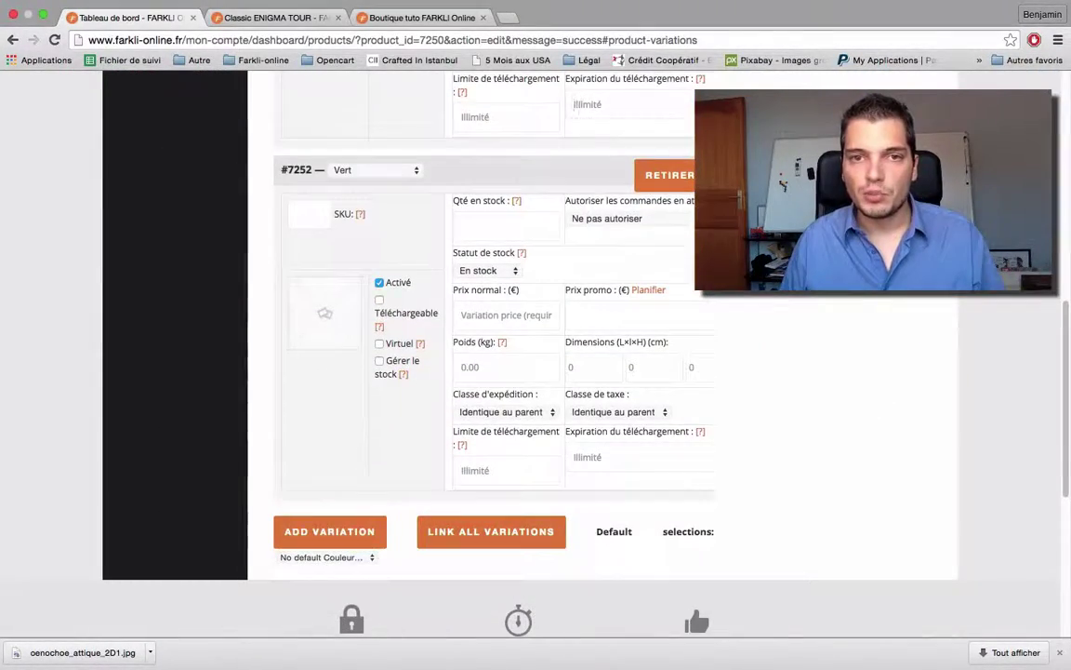
scroll(758, 376, "up", 7)
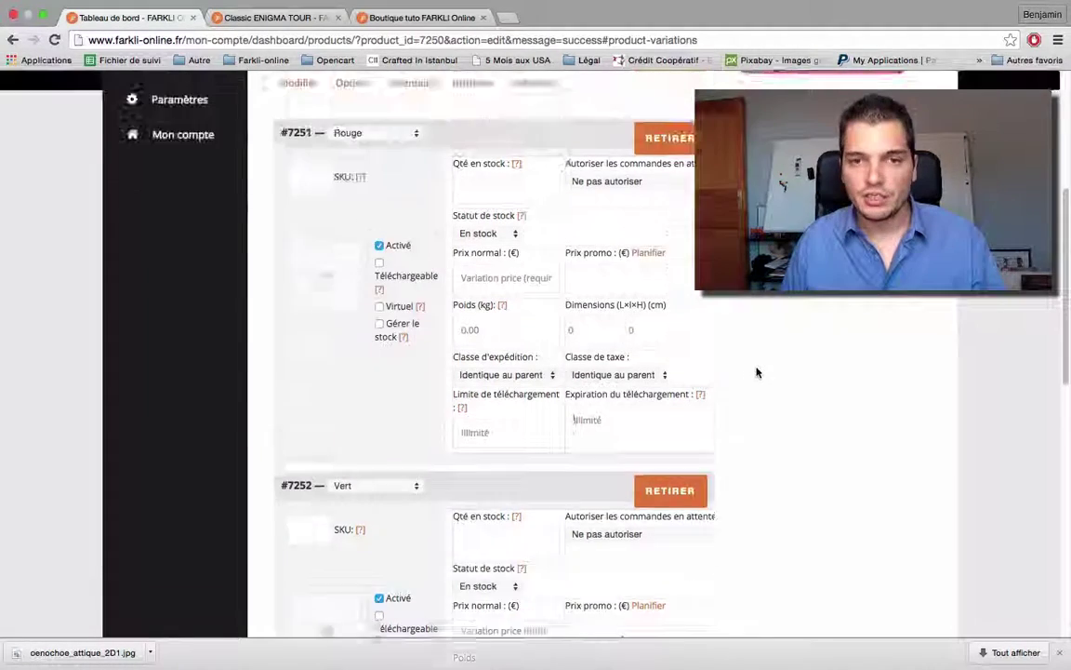
scroll(742, 372, "up", 2)
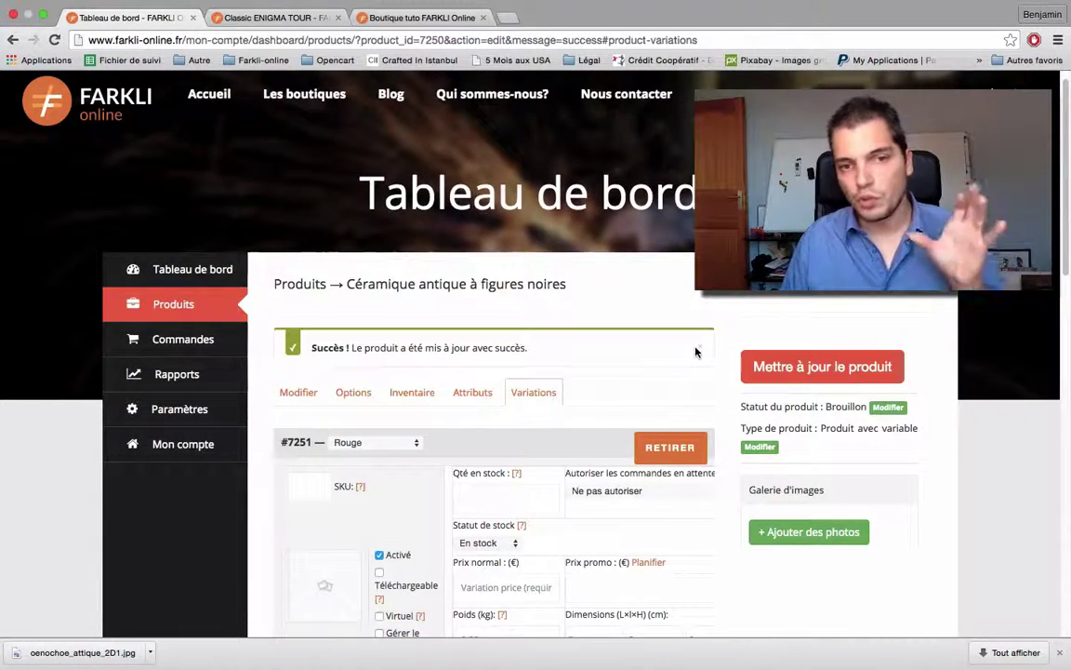